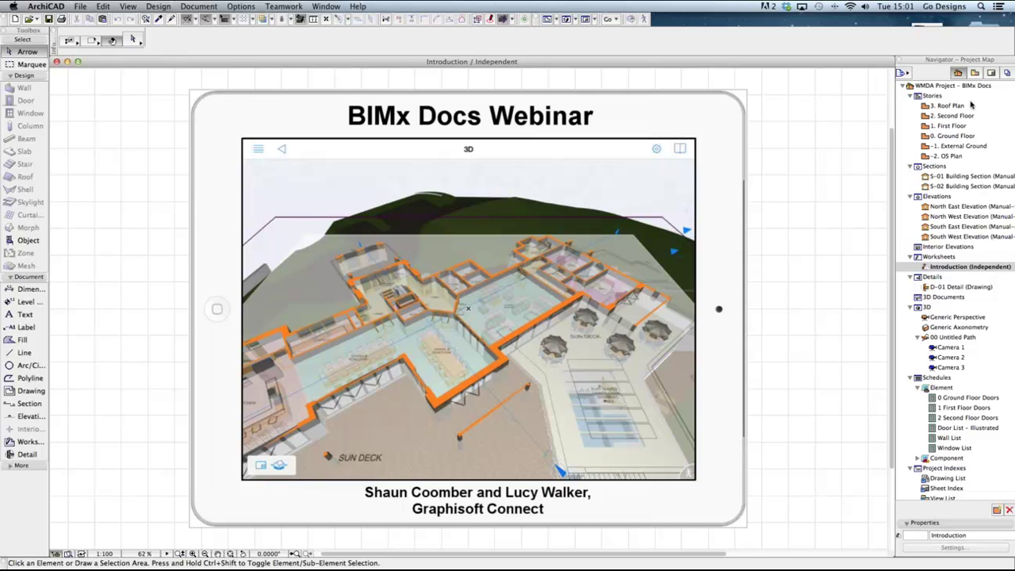
- Switch the Navigator from the Project Map to the View Map
{"action": "left_click", "coordinate": [974, 73]}
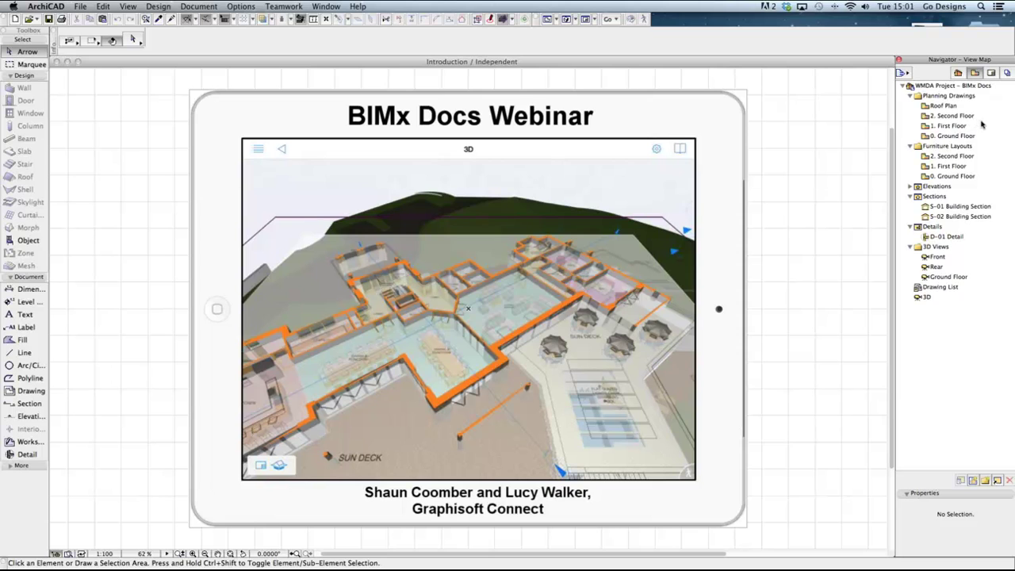
- Pick the 0. Ground Floor view under Planning Drawings to show the house plan
{"action": "left_click", "coordinate": [942, 136]}
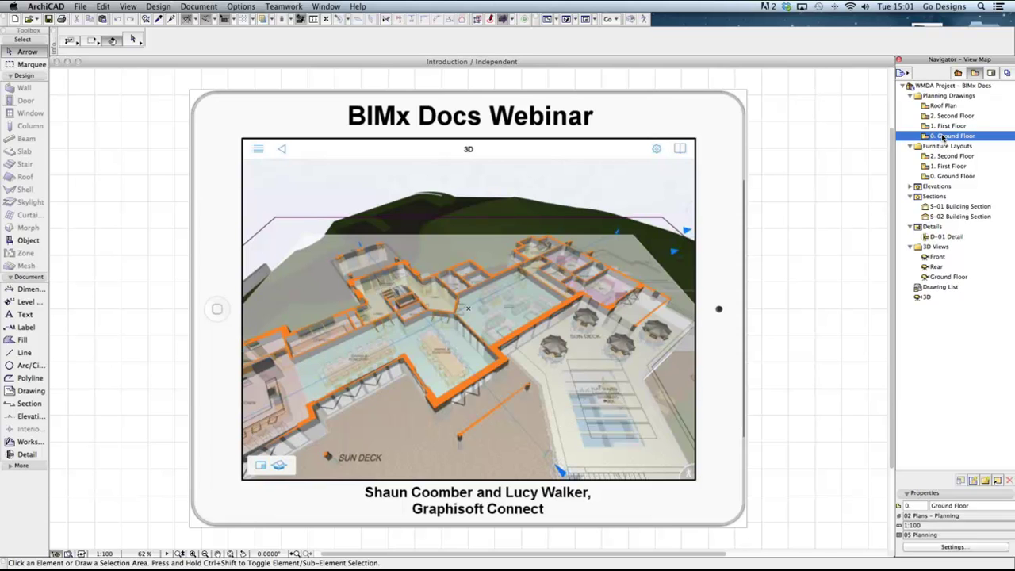
{"action": "double_click", "coordinate": [943, 137]}
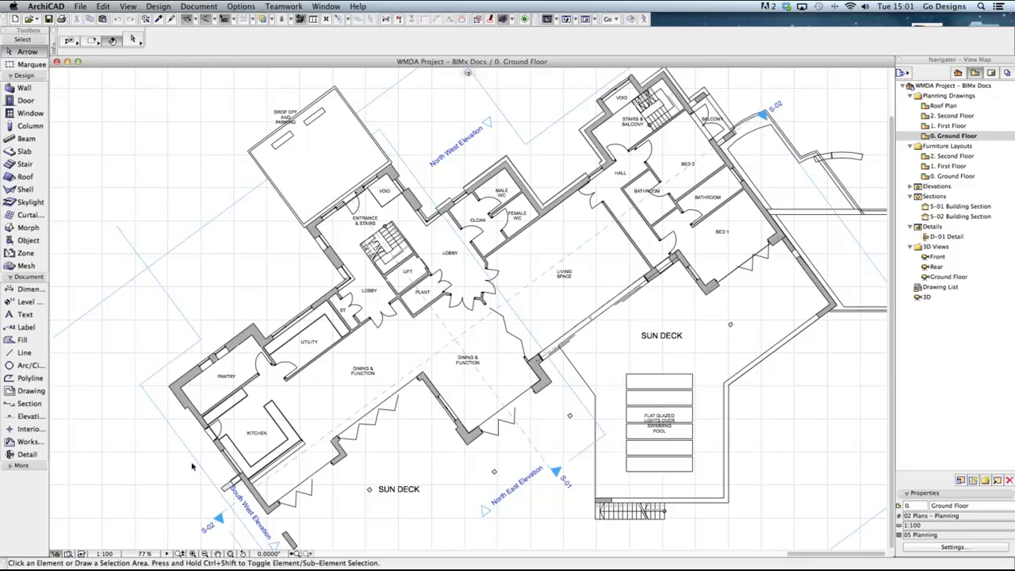
{"action": "scroll", "coordinate": [194, 467], "scroll_direction": "up", "scroll_amount": 2}
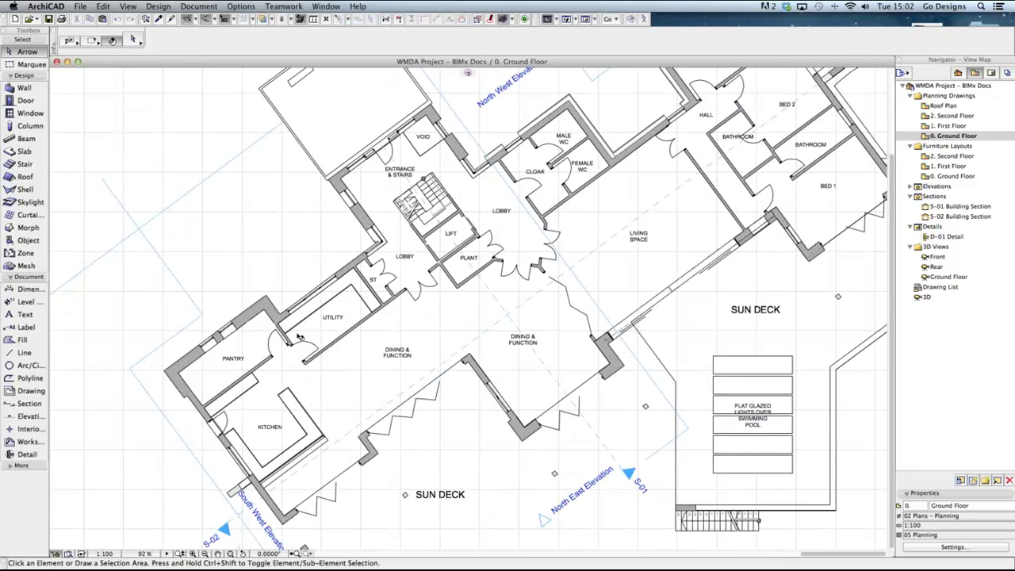
{"action": "scroll", "coordinate": [306, 349], "scroll_direction": "down", "scroll_amount": 3}
{"action": "scroll", "coordinate": [301, 337], "scroll_direction": "up", "scroll_amount": 8}
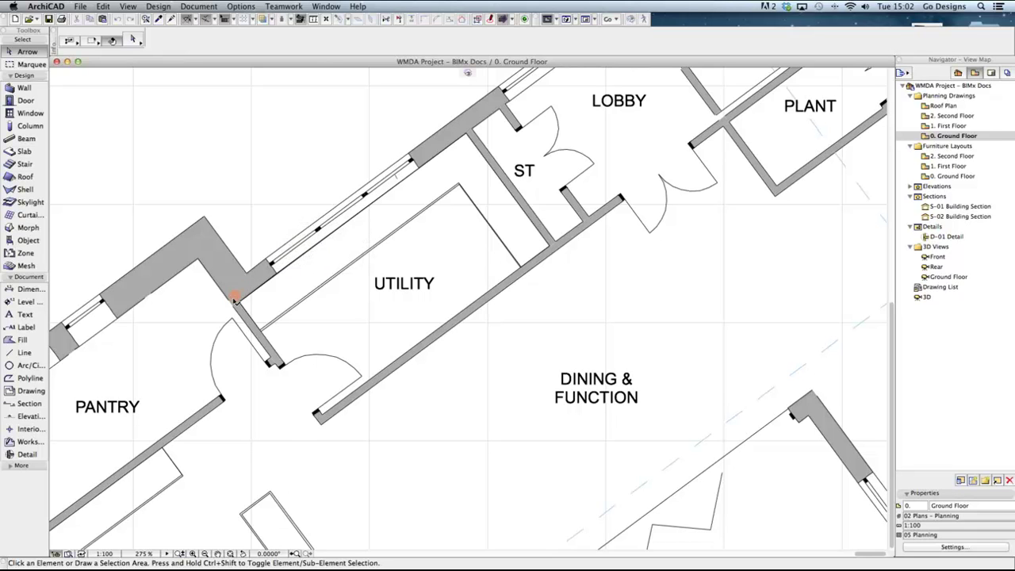
{"action": "left_click", "coordinate": [640, 327]}
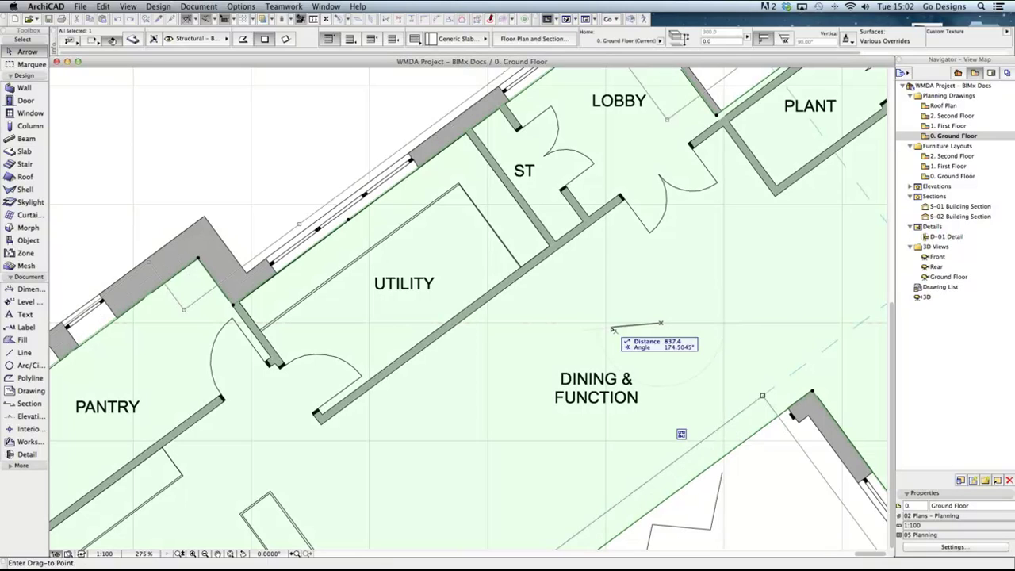
- Open the Furniture Layouts 0. Ground Floor view, then show the Layout Book's sheets
{"action": "double_click", "coordinate": [951, 176]}
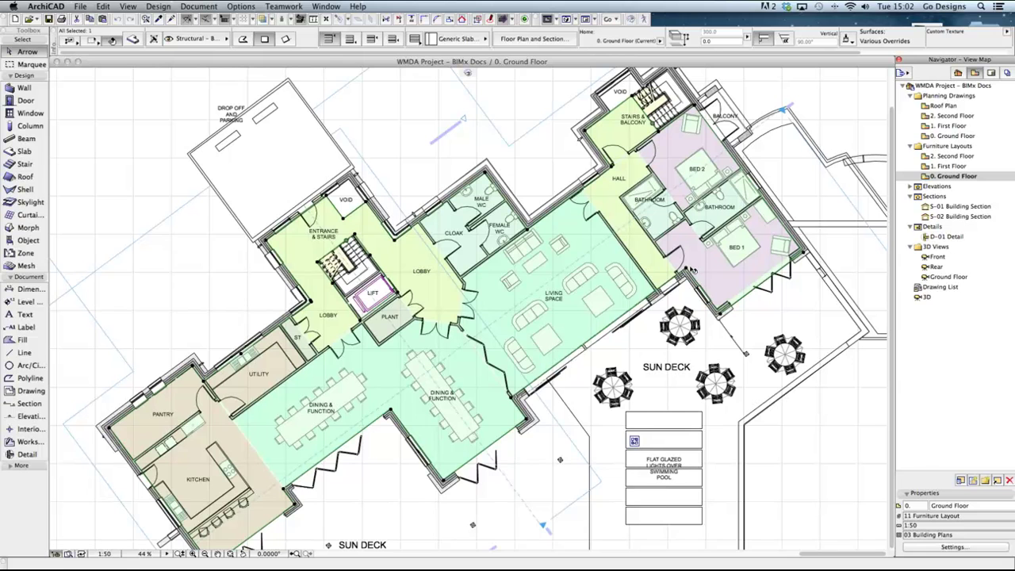
{"action": "left_click", "coordinate": [991, 73]}
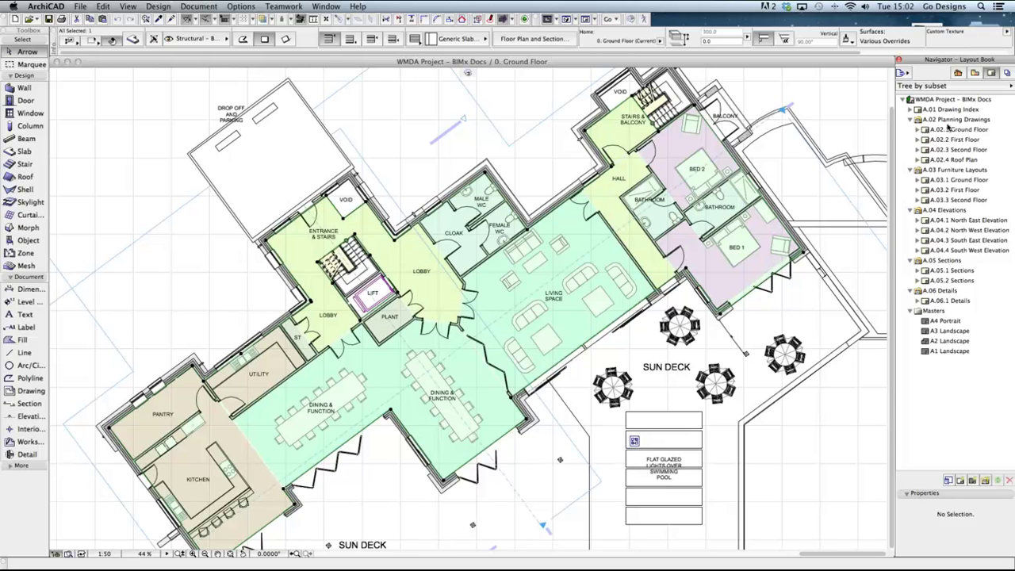
- Open each plan and furniture layout in turn, from A.02.1 Ground Floor to A.03.3 Second Floor
{"action": "left_click", "coordinate": [952, 133]}
{"action": "double_click", "coordinate": [952, 131]}
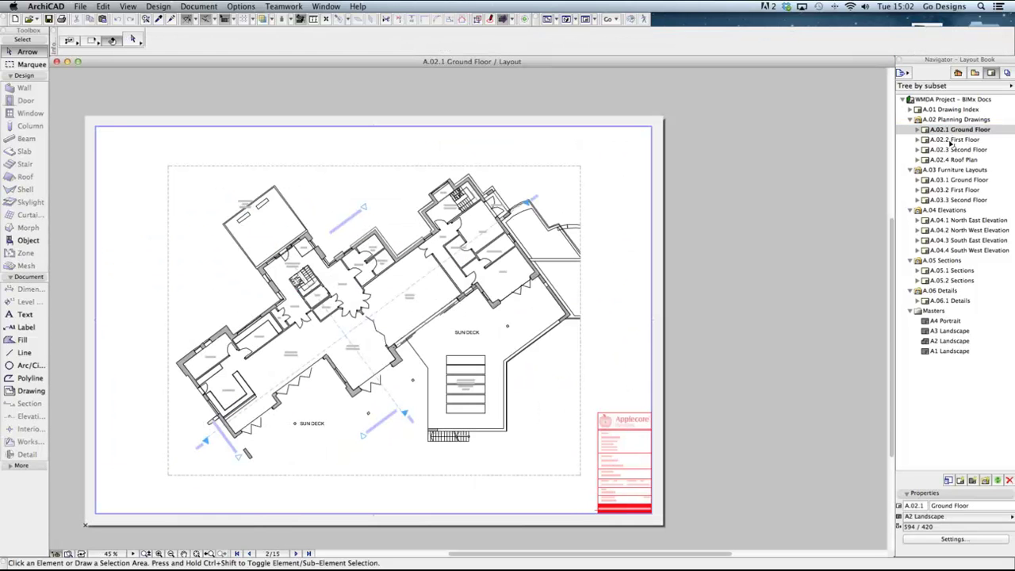
{"action": "double_click", "coordinate": [953, 139]}
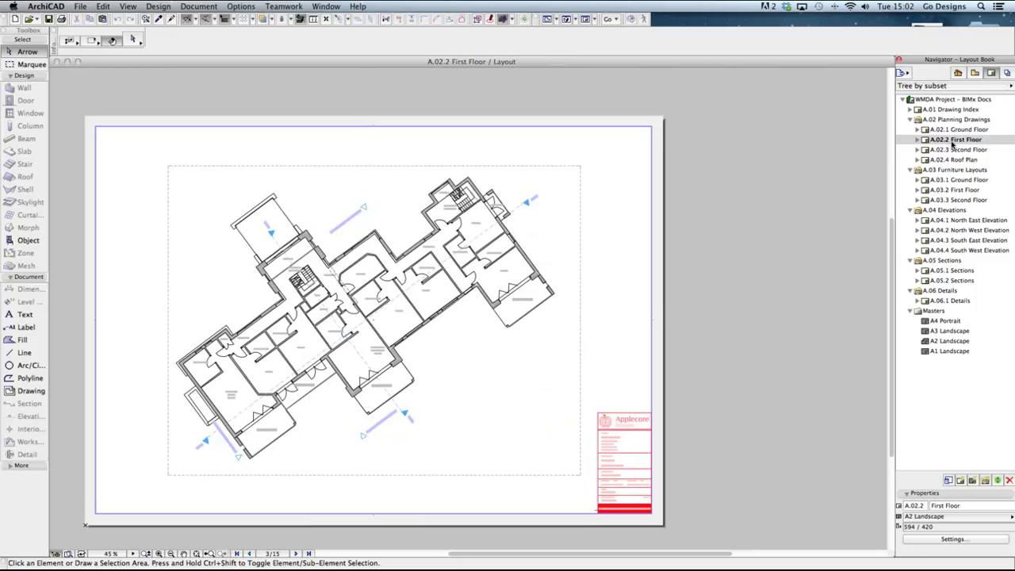
{"action": "double_click", "coordinate": [955, 150]}
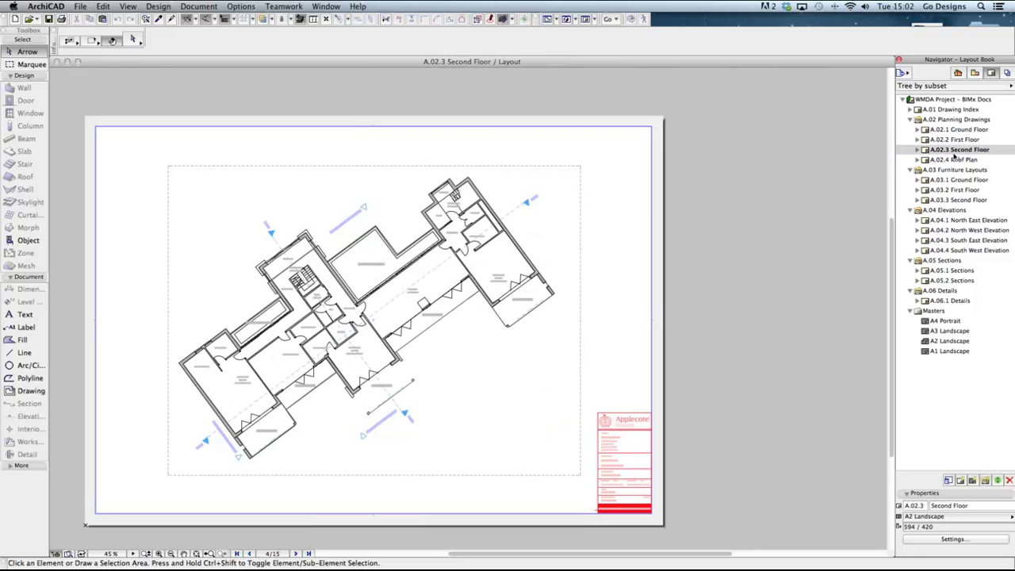
{"action": "left_click", "coordinate": [952, 160]}
{"action": "double_click", "coordinate": [954, 160]}
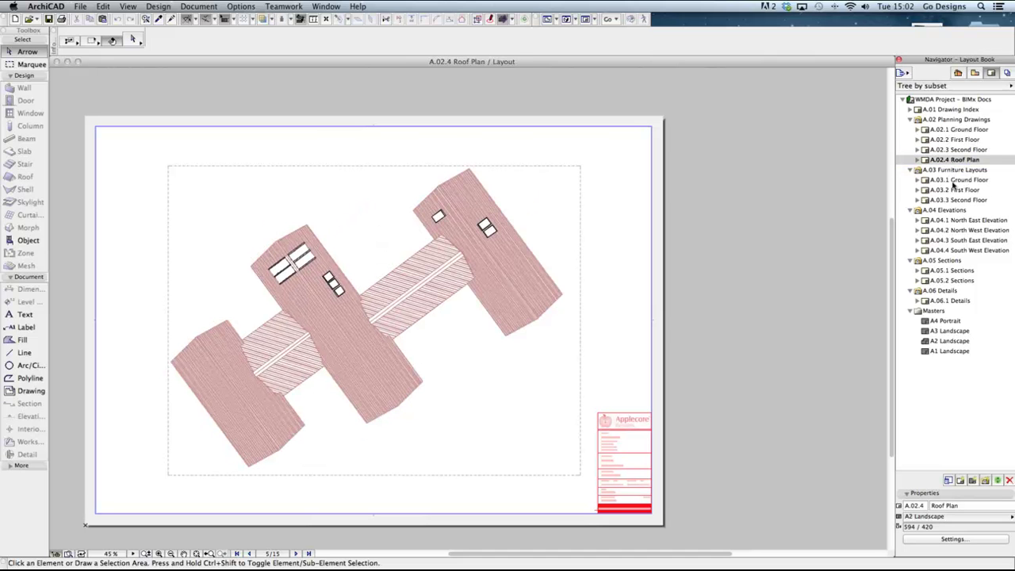
{"action": "double_click", "coordinate": [956, 181]}
{"action": "left_click", "coordinate": [951, 191]}
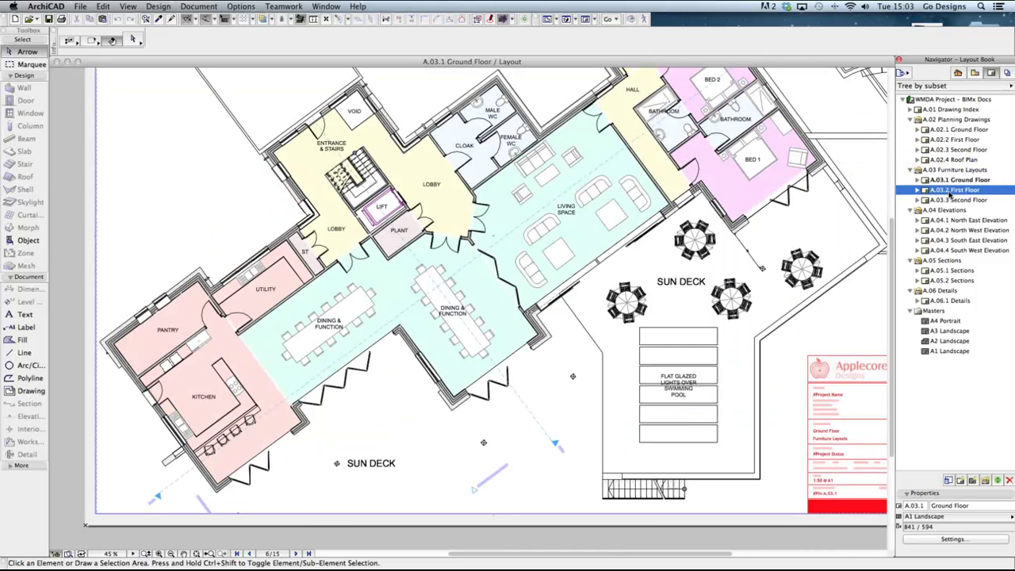
{"action": "double_click", "coordinate": [951, 191]}
{"action": "double_click", "coordinate": [954, 200]}
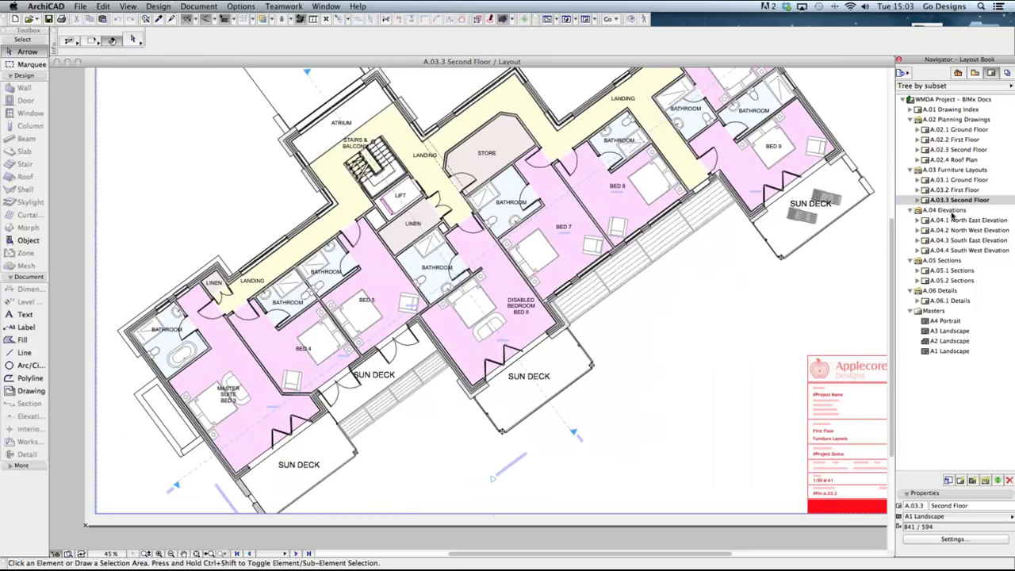
- Open the four A.04 elevation layouts, then the A.05.1 and A.05.2 Sections layouts
{"action": "double_click", "coordinate": [956, 220]}
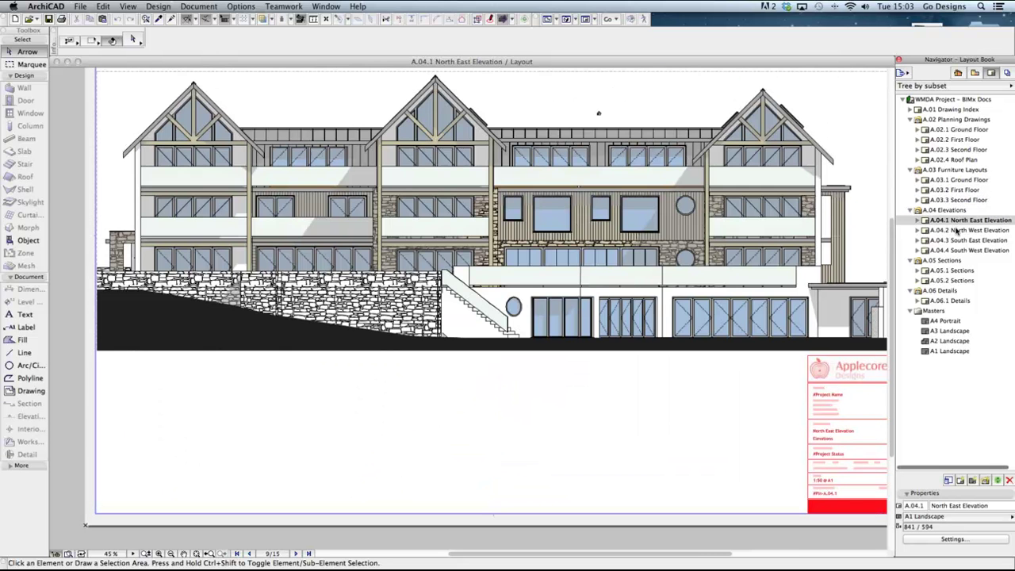
{"action": "double_click", "coordinate": [956, 230]}
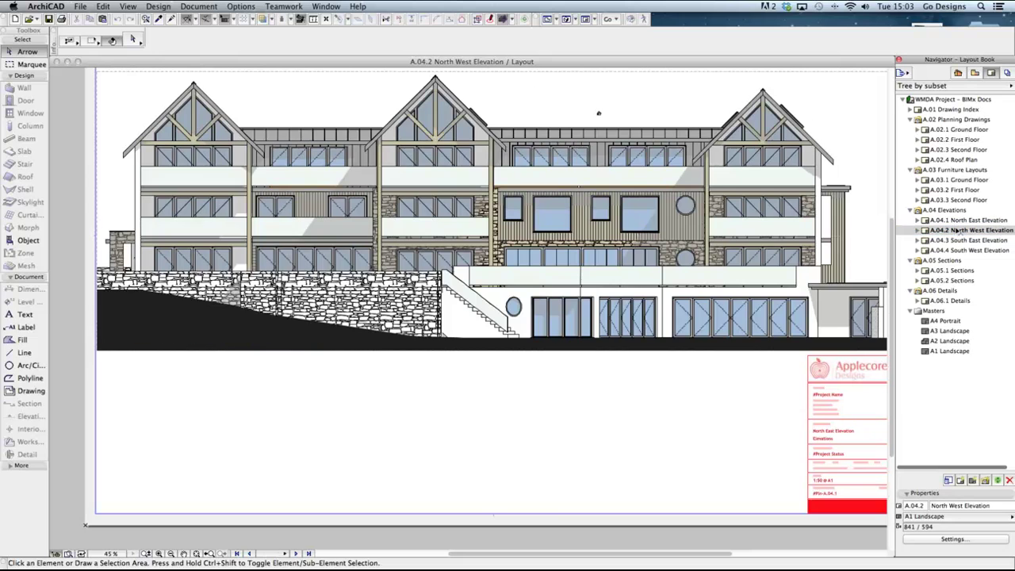
{"action": "double_click", "coordinate": [956, 241]}
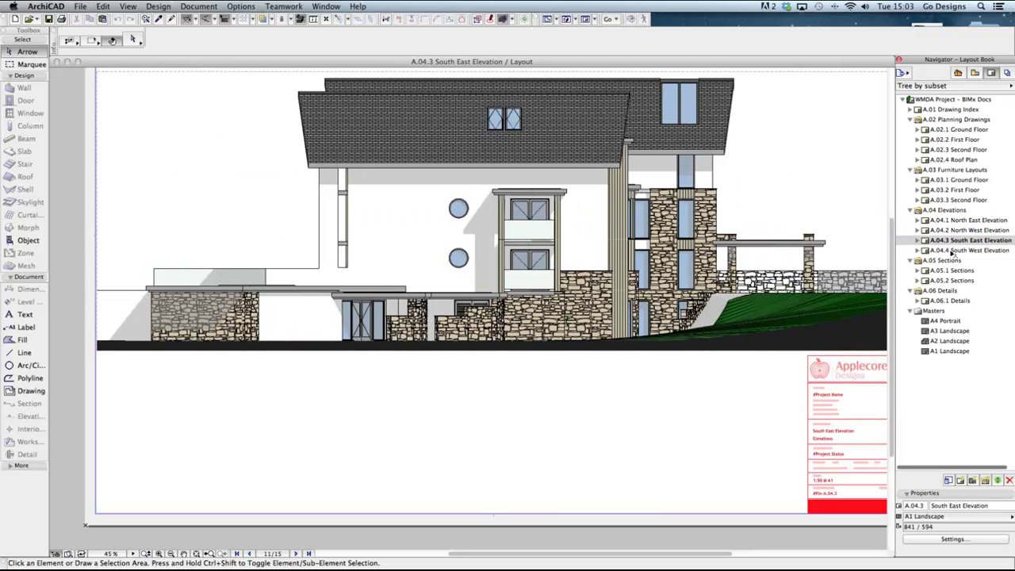
{"action": "double_click", "coordinate": [955, 251]}
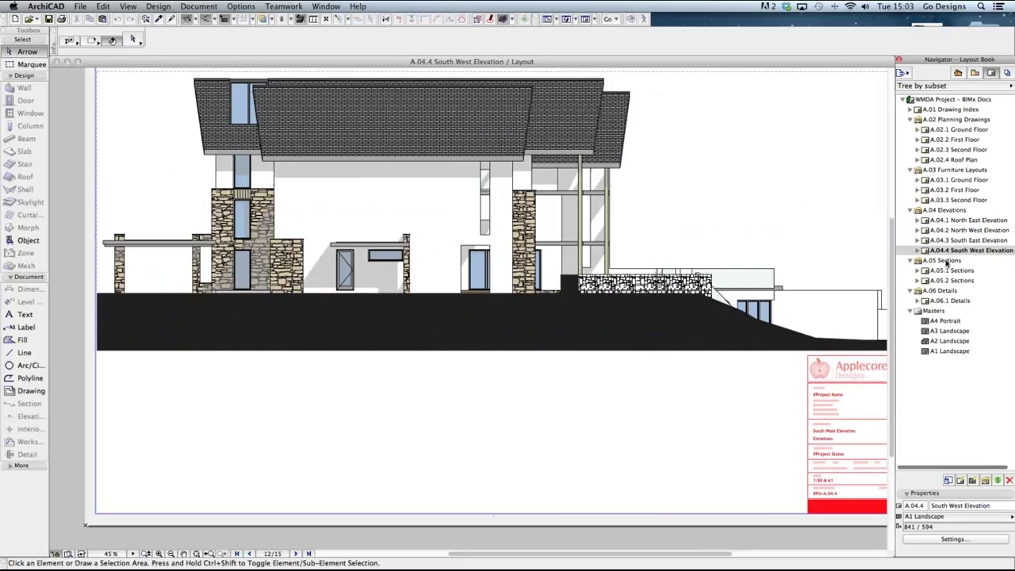
{"action": "left_click", "coordinate": [942, 271]}
{"action": "double_click", "coordinate": [942, 271]}
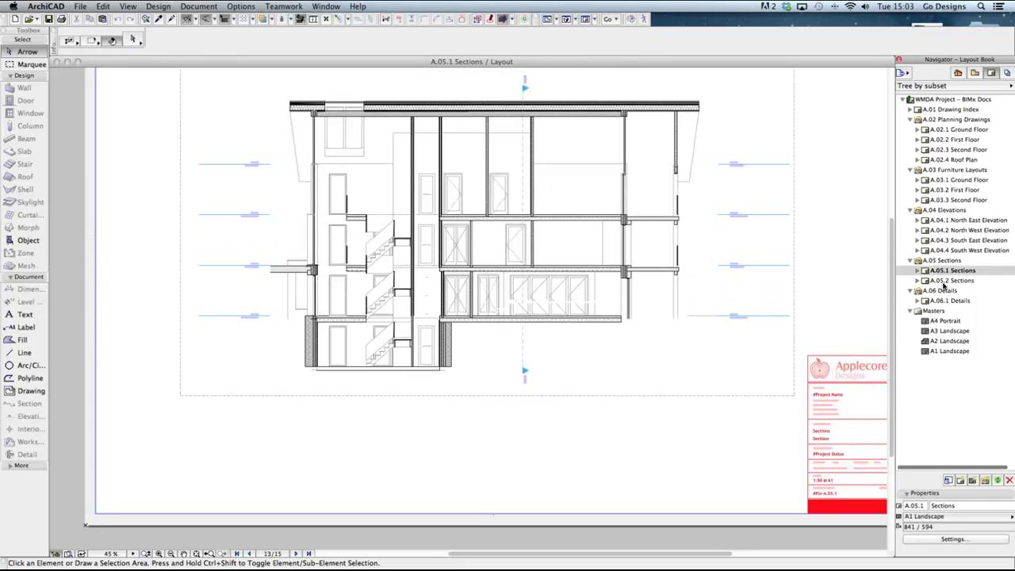
{"action": "double_click", "coordinate": [944, 281]}
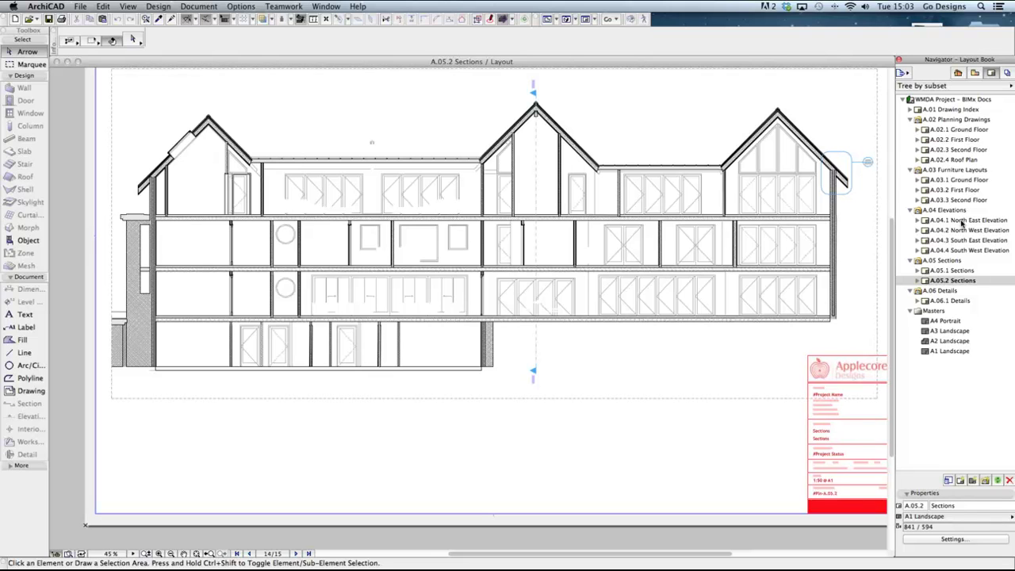
{"action": "left_click", "coordinate": [903, 73]}
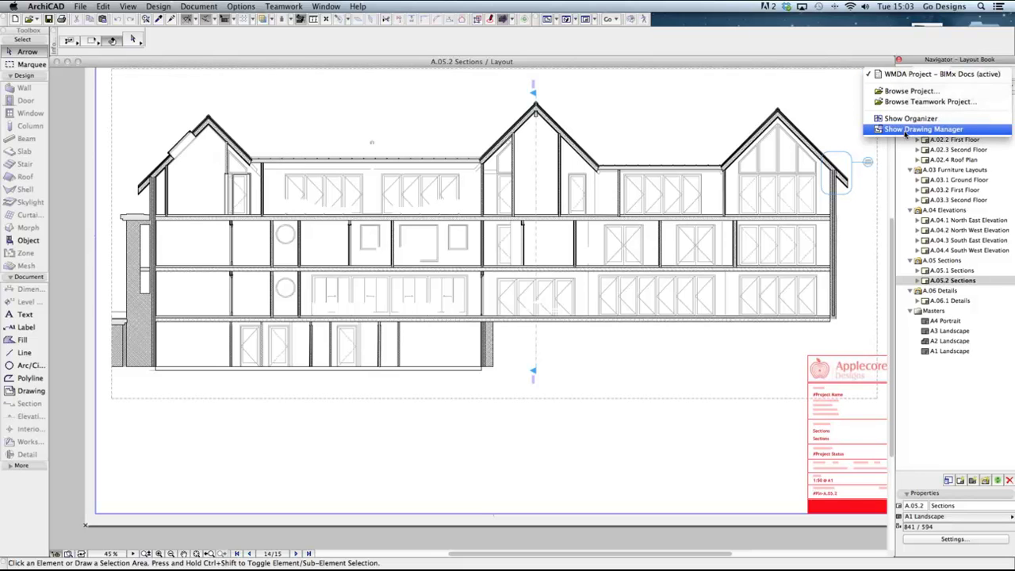
{"action": "left_click", "coordinate": [940, 131]}
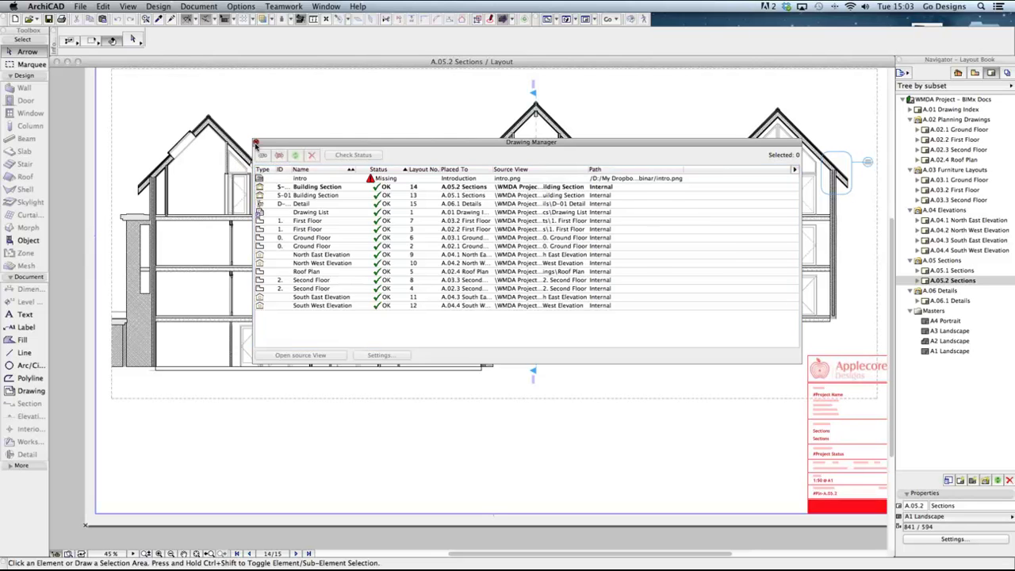
{"action": "left_click", "coordinate": [255, 144]}
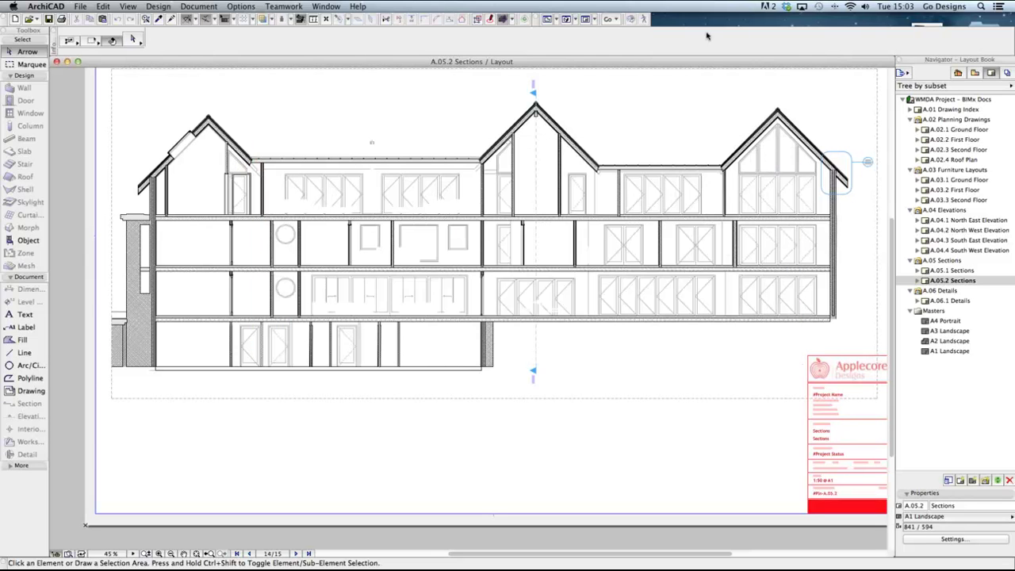
- View the WMDA Project – BIMx Docs and All Layouts – PDF publisher sets, then return to the View Map
{"action": "left_click", "coordinate": [1005, 72]}
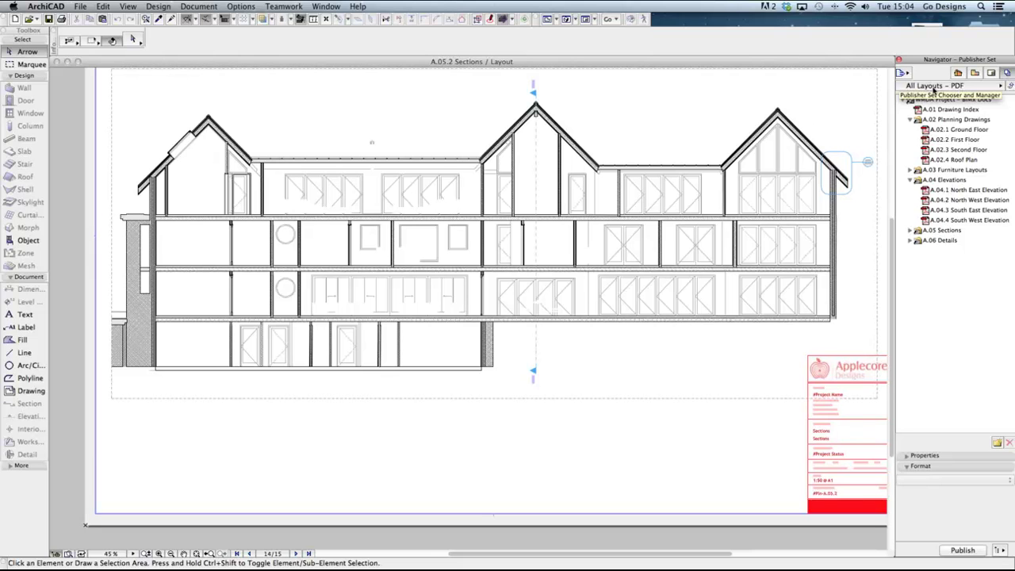
{"action": "left_click", "coordinate": [956, 87]}
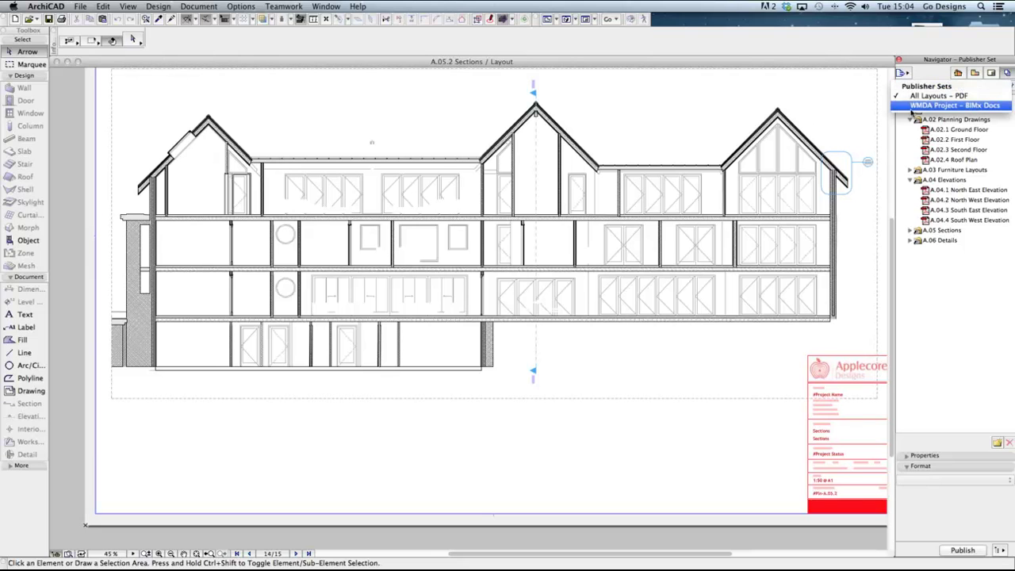
{"action": "left_click", "coordinate": [962, 107]}
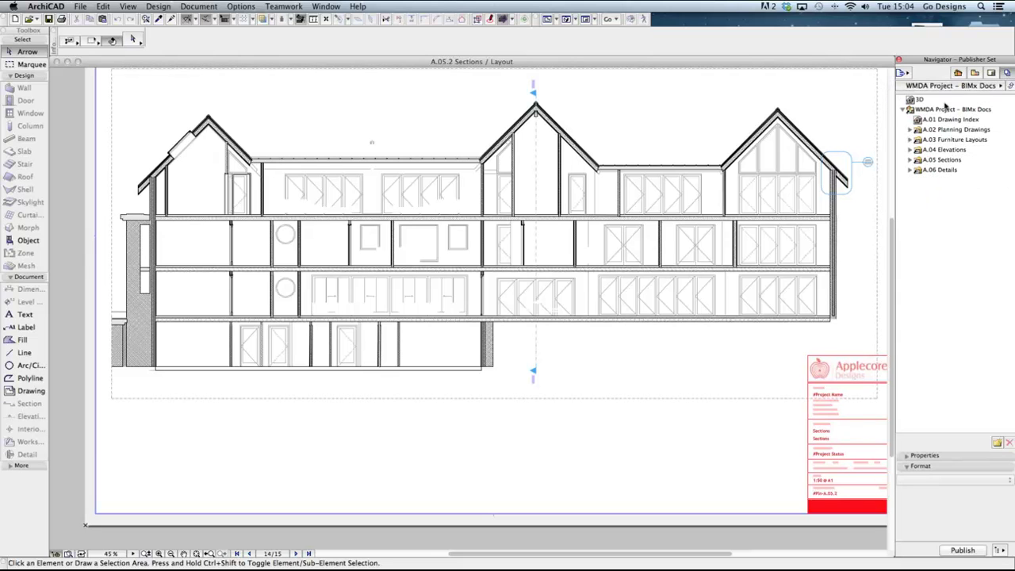
{"action": "left_click", "coordinate": [951, 88]}
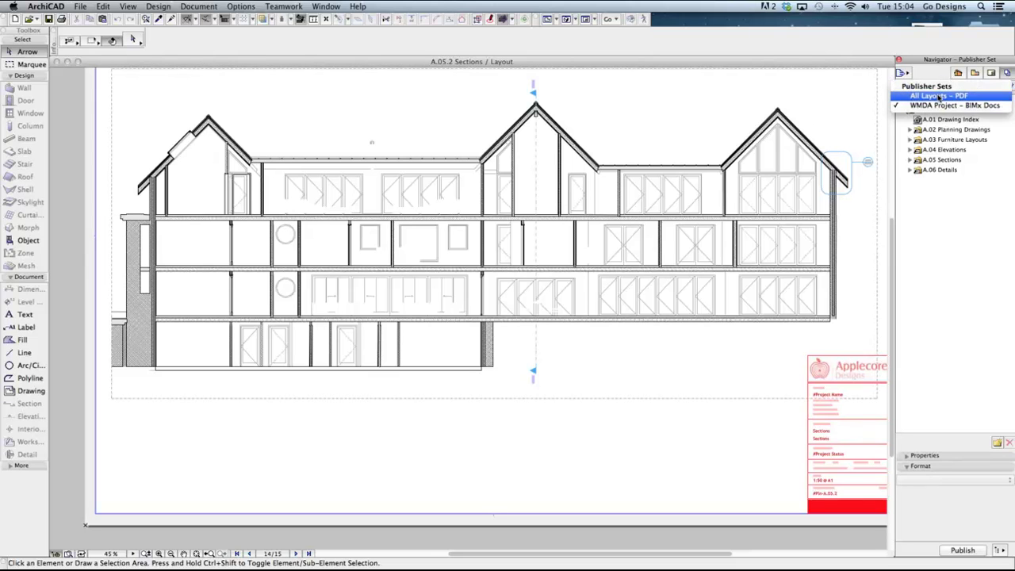
{"action": "left_click", "coordinate": [940, 96]}
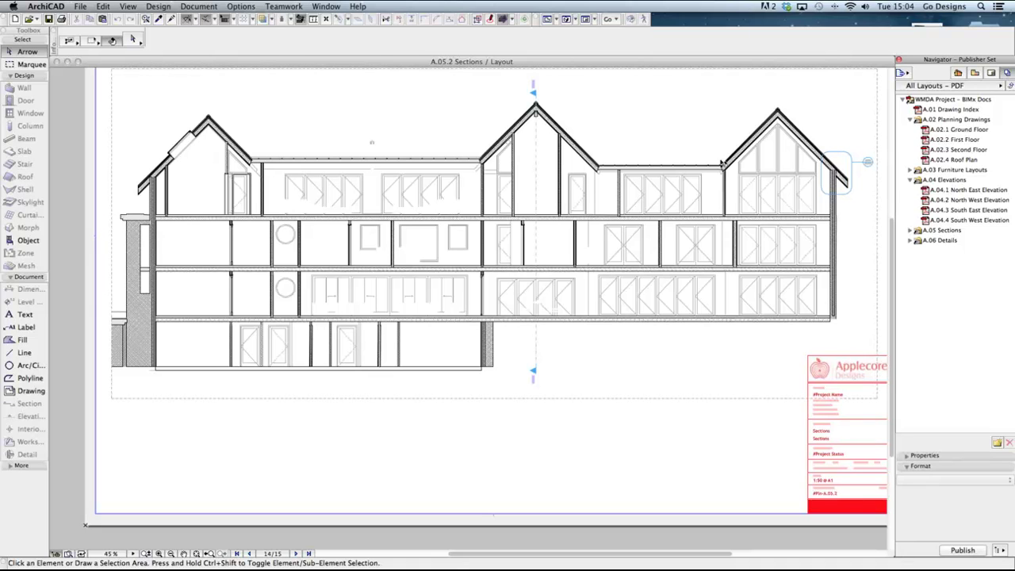
{"action": "left_click", "coordinate": [975, 74]}
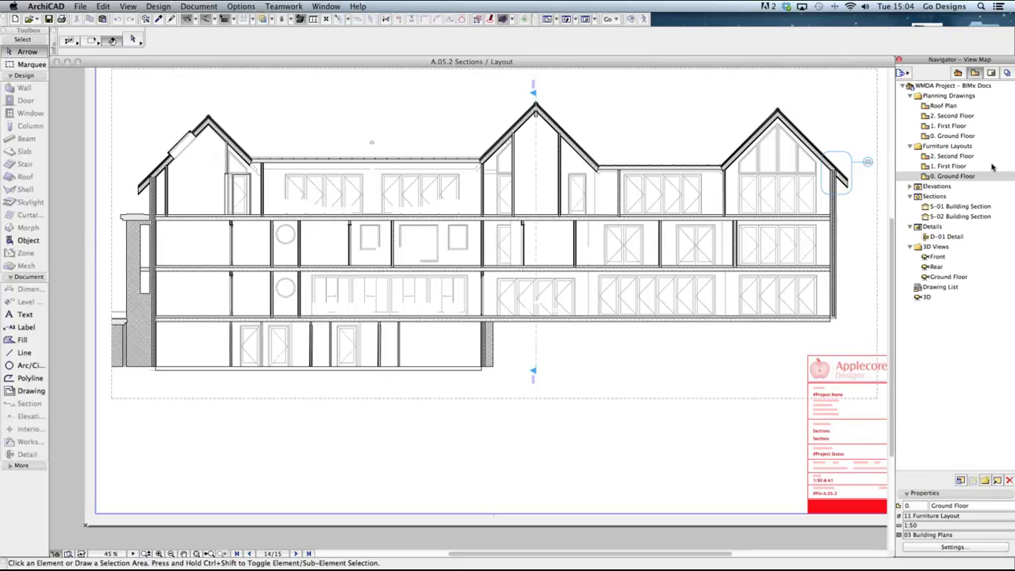
- Open the Front 3D view, then select and deselect the green-roof slab
{"action": "double_click", "coordinate": [939, 259]}
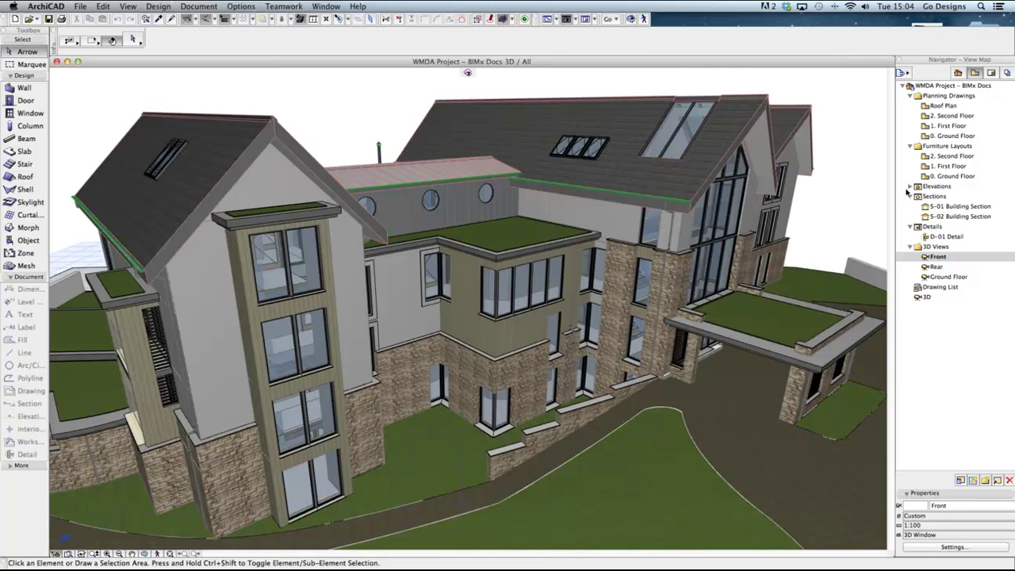
{"action": "mouse_move", "coordinate": [492, 234]}
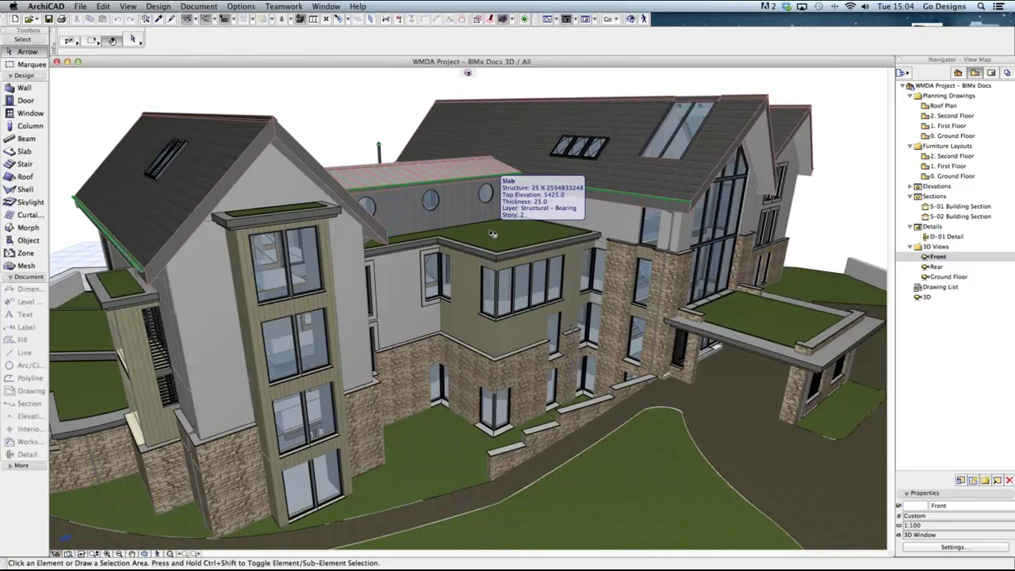
{"action": "left_click", "coordinate": [493, 234]}
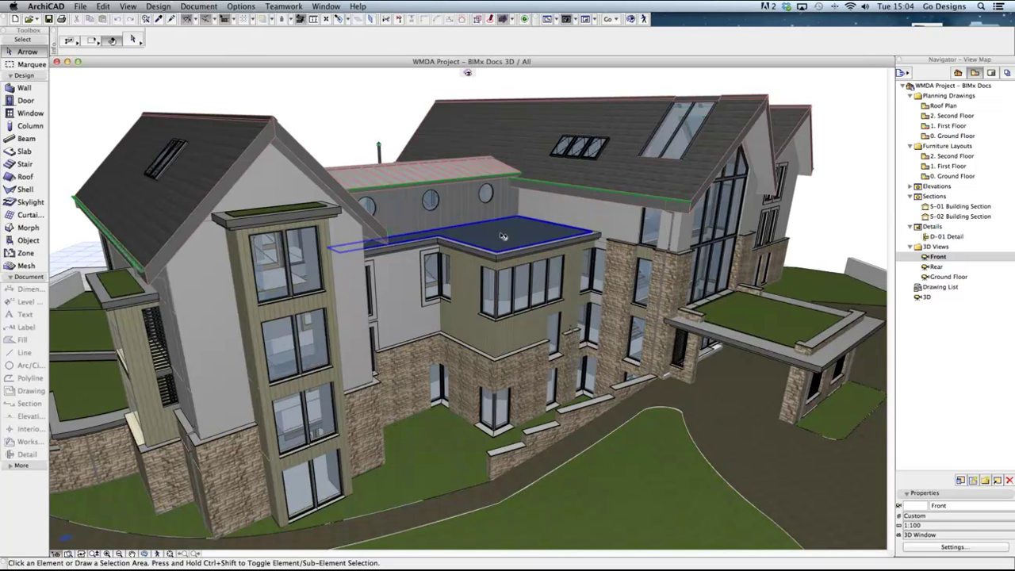
{"action": "key", "text": "Escape"}
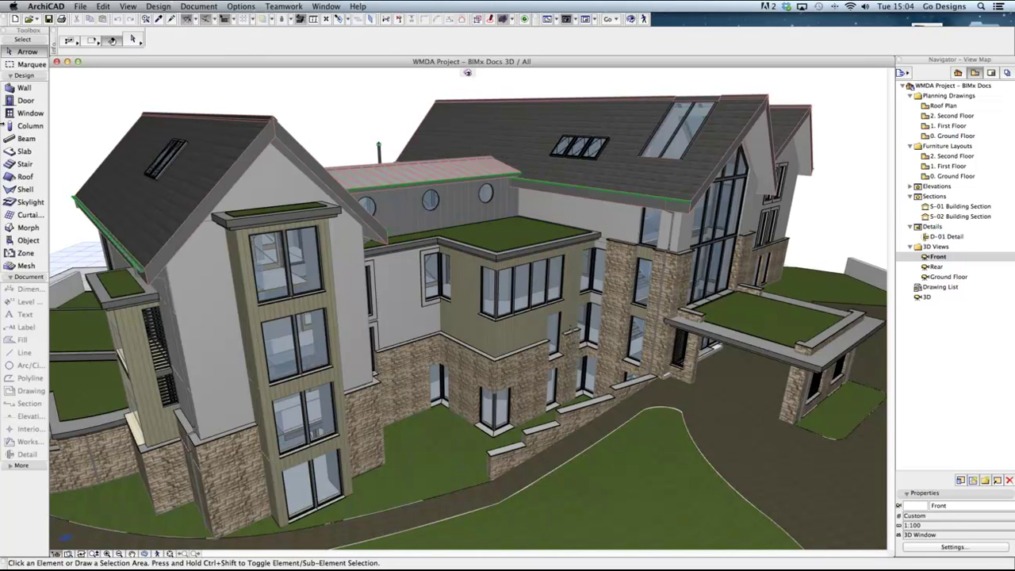
- Start Publish BIMx Hyper-model from the File menu with Create new publisher set chosen
{"action": "left_click", "coordinate": [45, 6]}
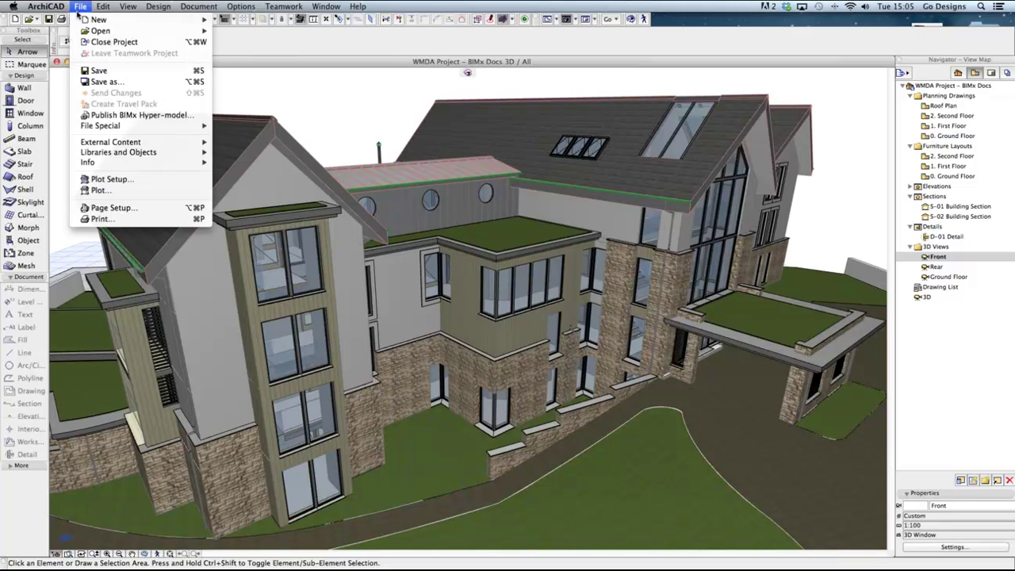
{"action": "mouse_move", "coordinate": [123, 129]}
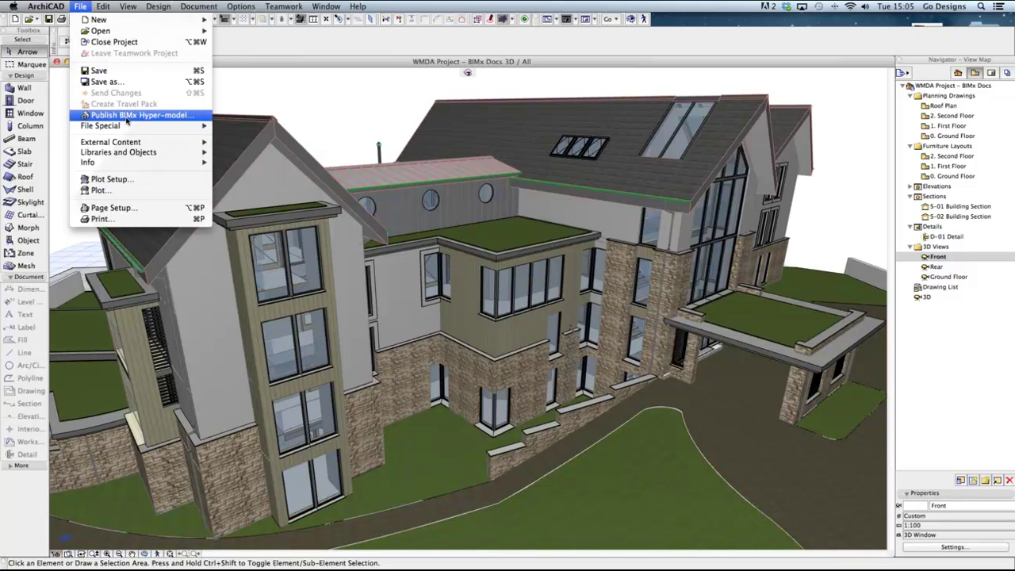
{"action": "left_click", "coordinate": [126, 118]}
{"action": "left_click", "coordinate": [531, 161]}
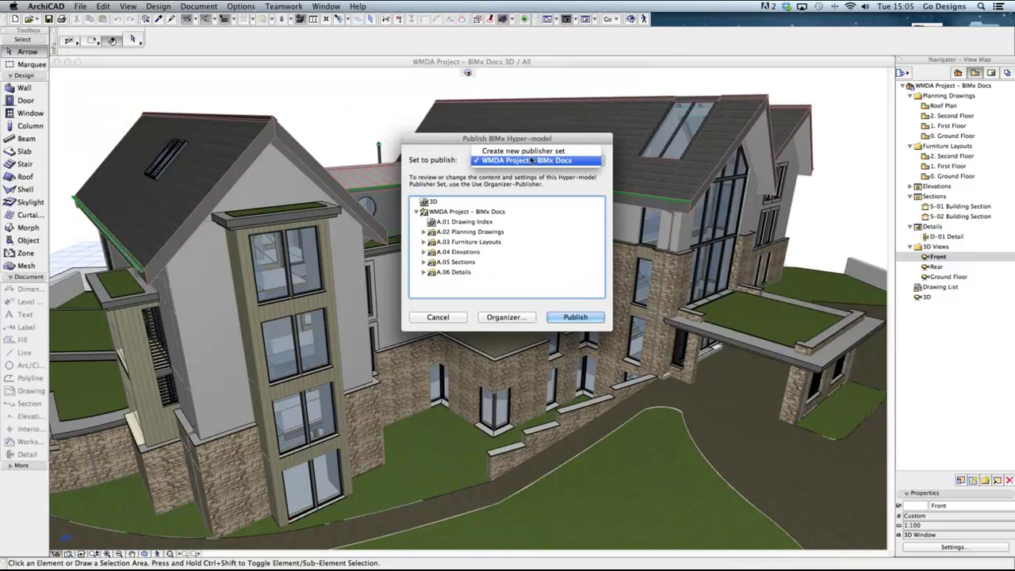
{"action": "left_click", "coordinate": [531, 151]}
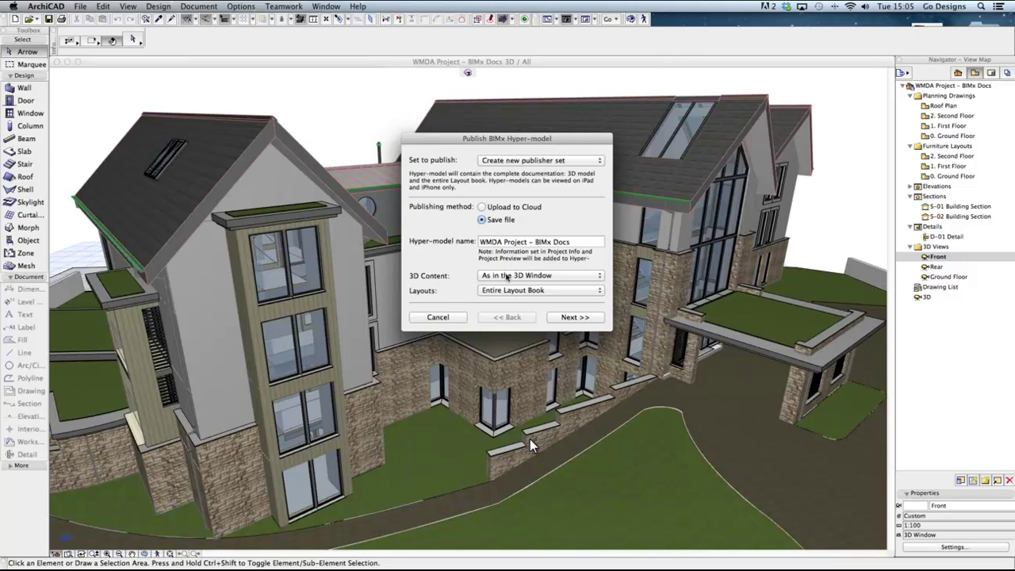
- Keep 3D content as in the 3D Window and the Entire Layout Book, then edit the Hyper-model name
{"action": "left_click", "coordinate": [506, 275]}
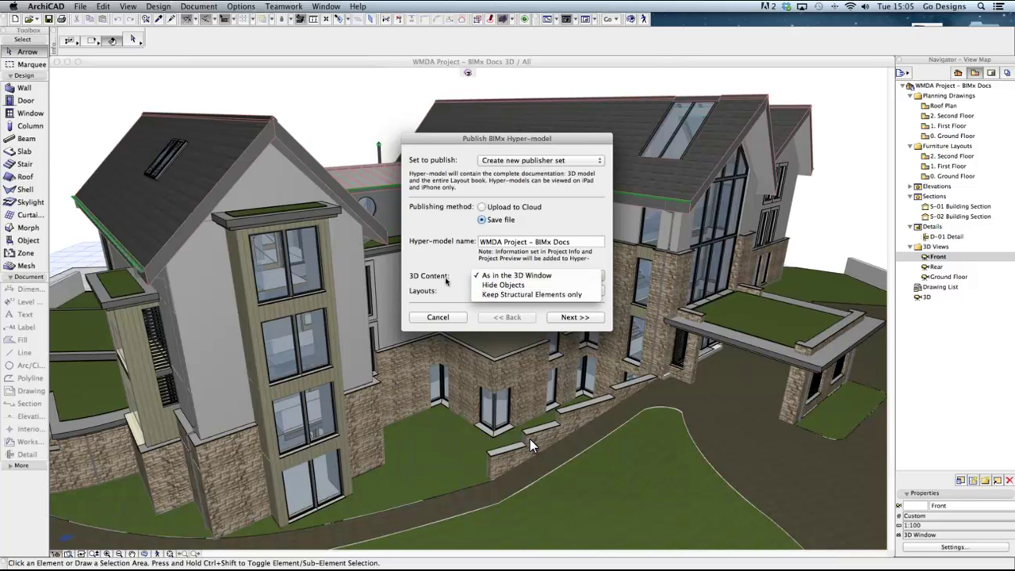
{"action": "left_click", "coordinate": [515, 275]}
{"action": "left_click", "coordinate": [508, 290]}
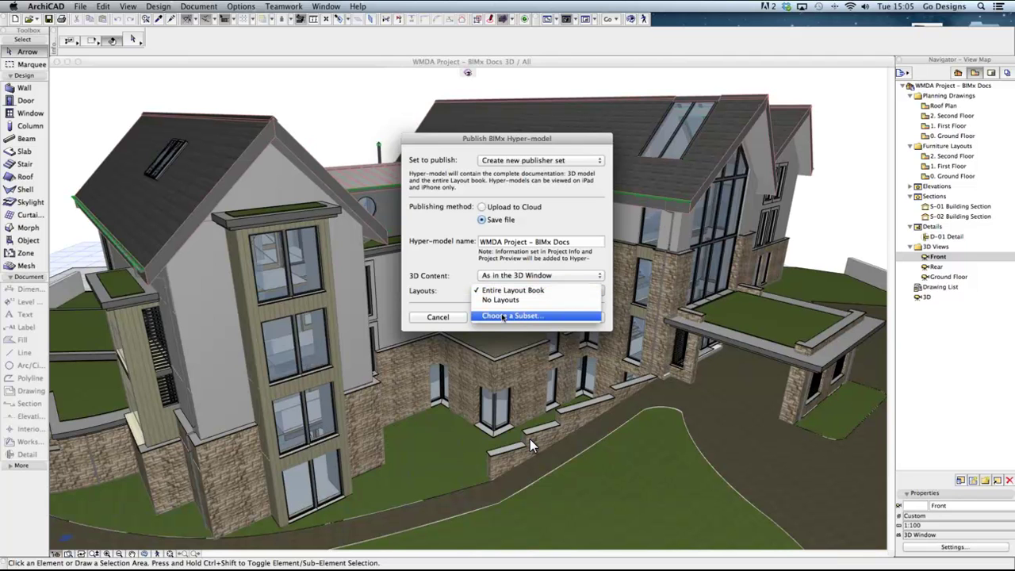
{"action": "left_click", "coordinate": [440, 295]}
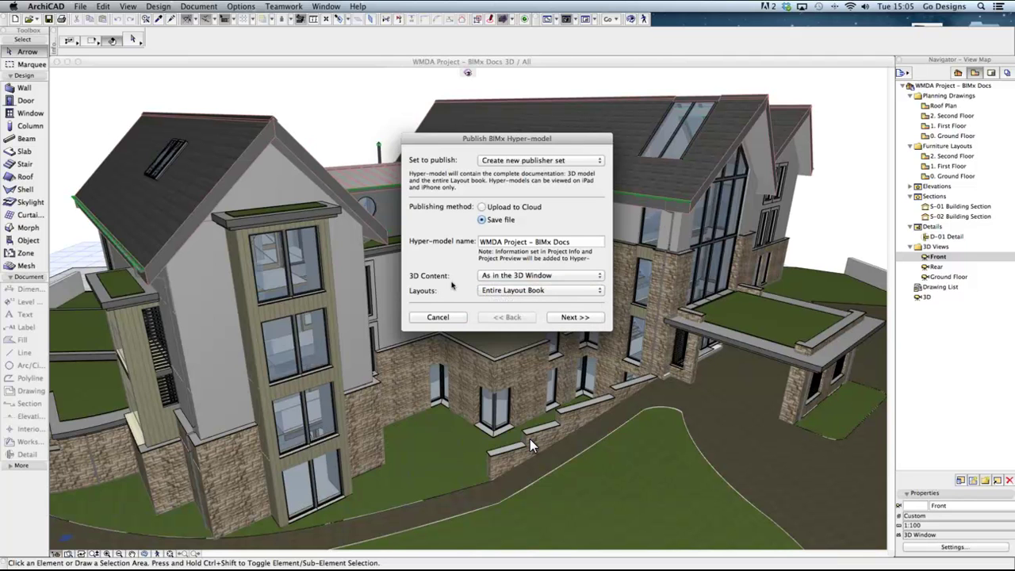
{"action": "left_click", "coordinate": [576, 241]}
- Append 2 to the name, set the destination folder to Dropbox, then cancel without publishing
{"action": "type", "text": "2"}
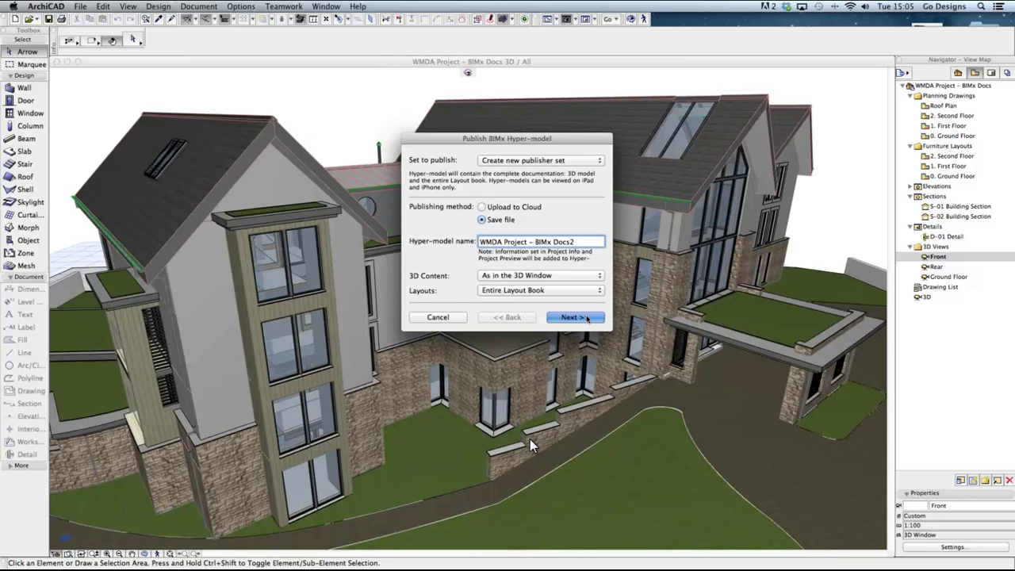
{"action": "left_click", "coordinate": [587, 318]}
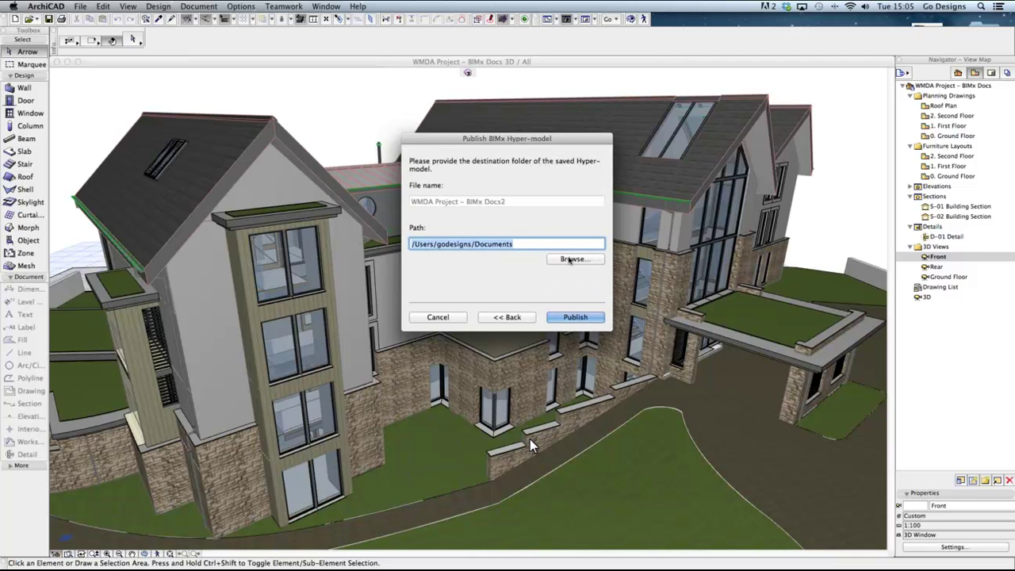
{"action": "left_click", "coordinate": [571, 260]}
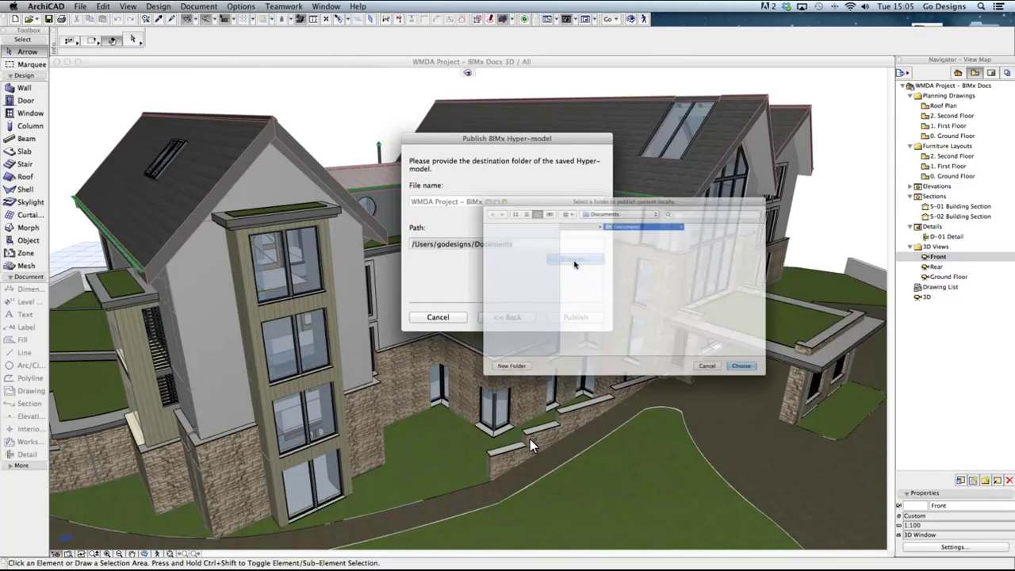
{"action": "left_click", "coordinate": [475, 283]}
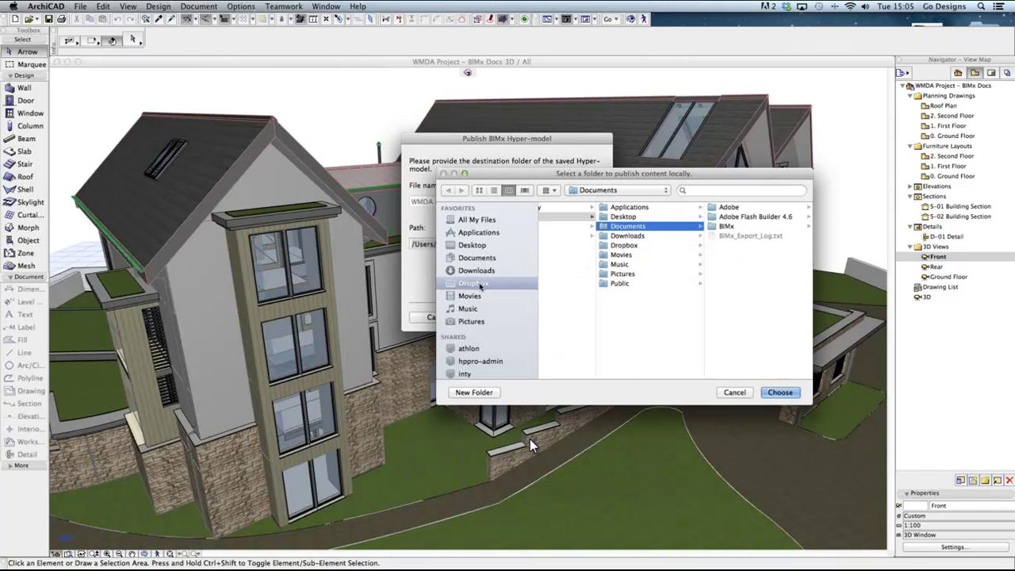
{"action": "key", "text": "Return"}
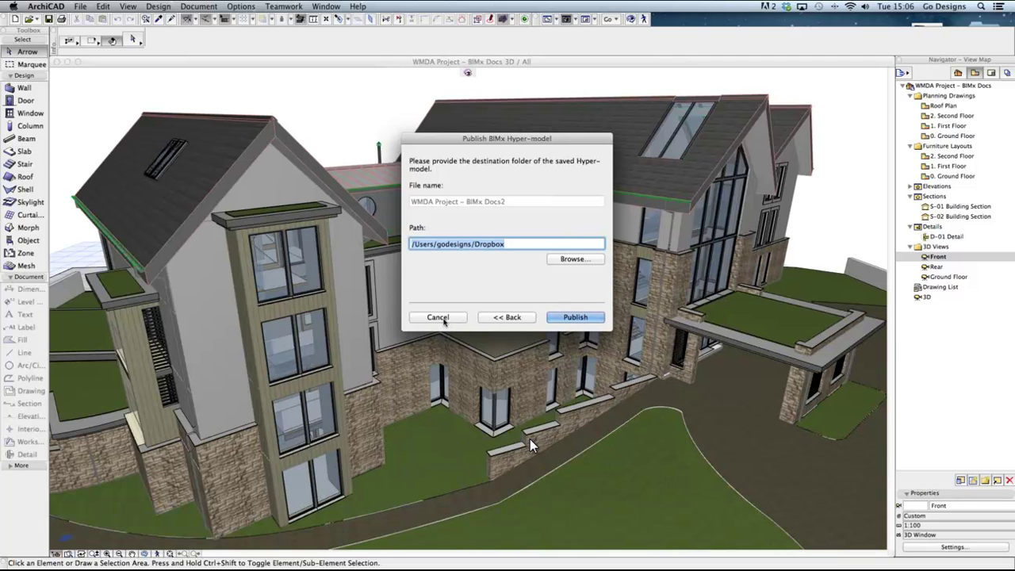
{"action": "left_click", "coordinate": [443, 318]}
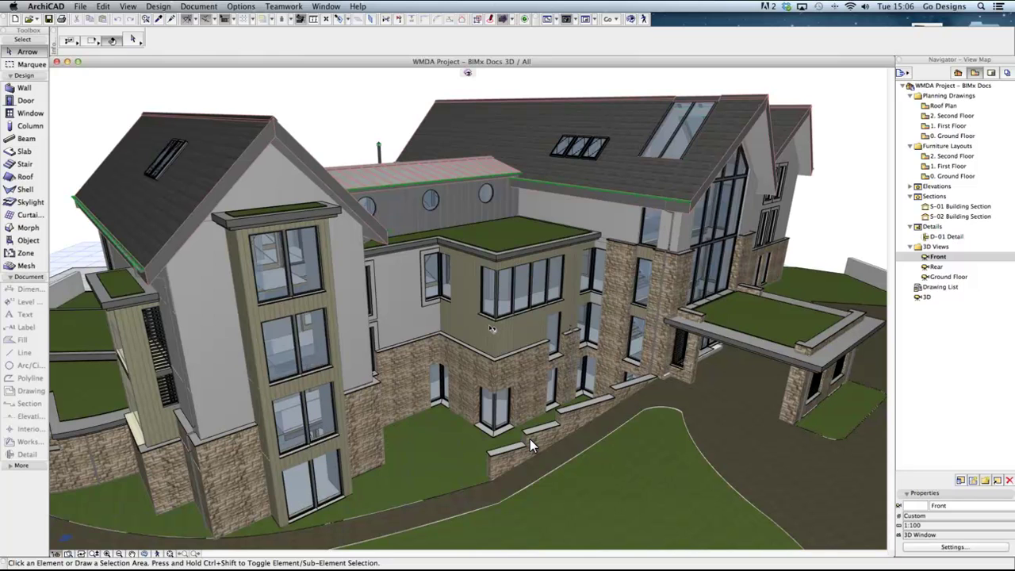
- Select the 3D item of the WMDA Project – BIMx Docs publisher set and open its BIMx export options
{"action": "left_click", "coordinate": [491, 329]}
{"action": "left_click", "coordinate": [1007, 73]}
{"action": "left_click", "coordinate": [955, 89]}
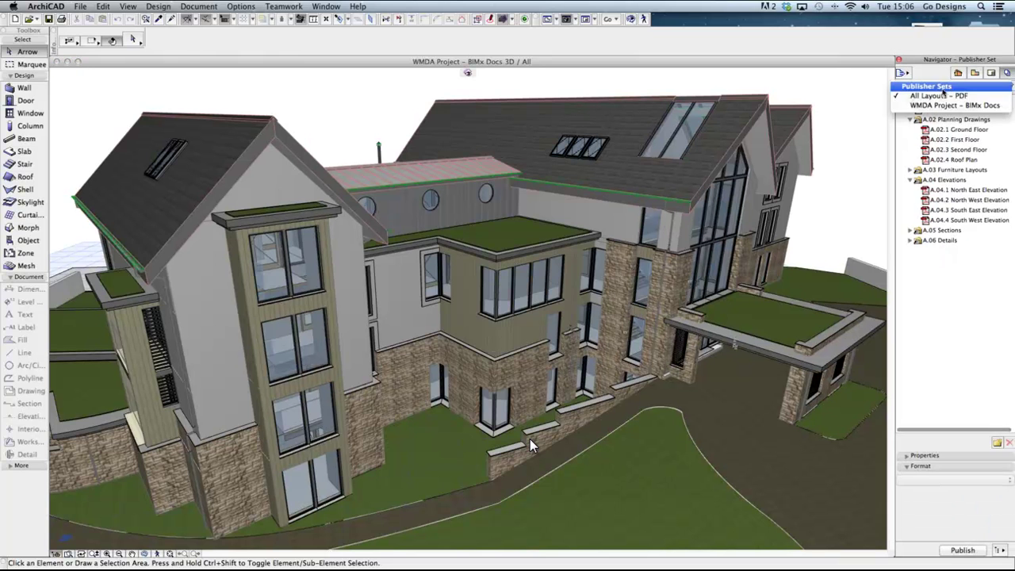
{"action": "left_click", "coordinate": [961, 104]}
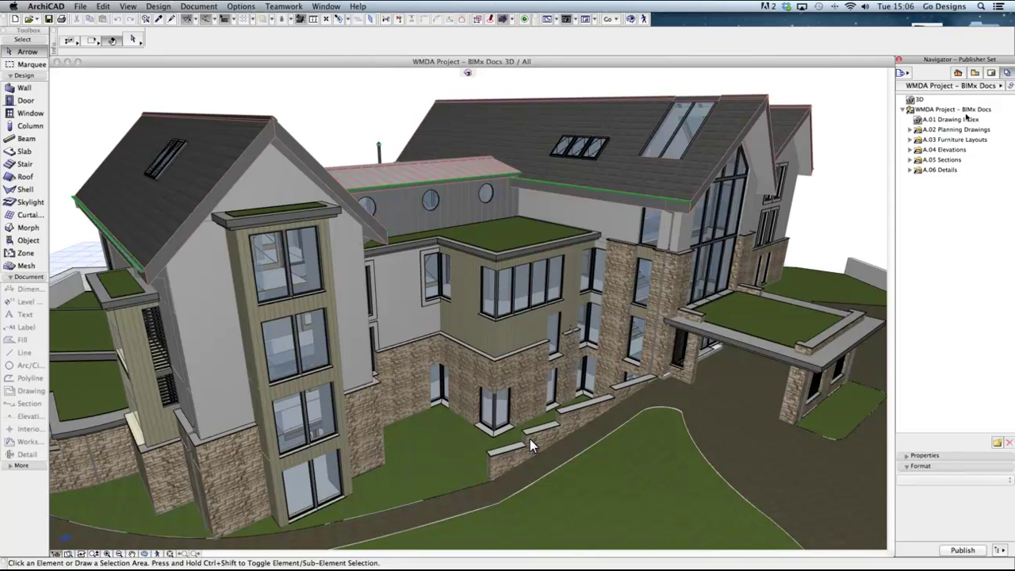
{"action": "left_click", "coordinate": [918, 100]}
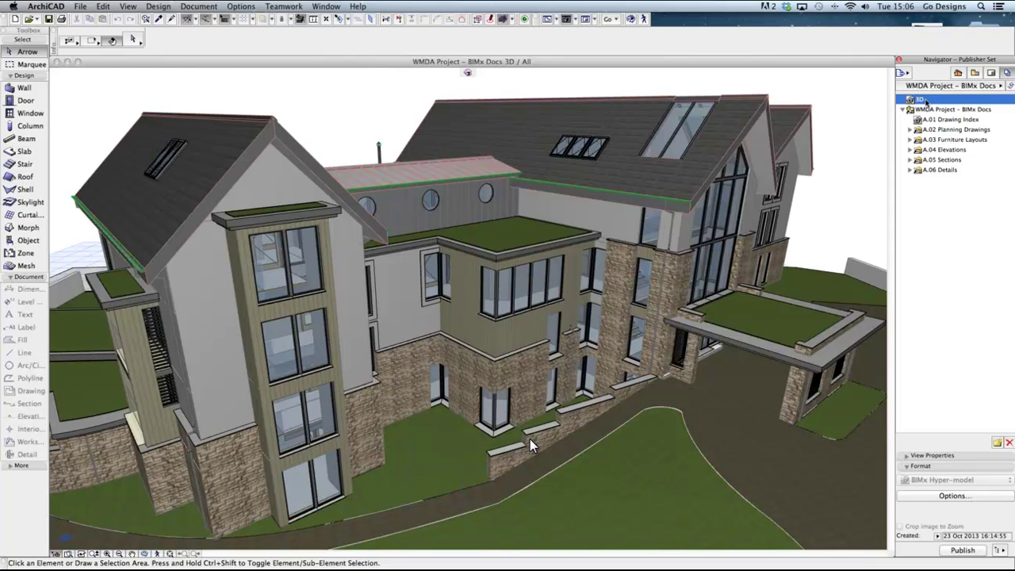
{"action": "left_click", "coordinate": [920, 496]}
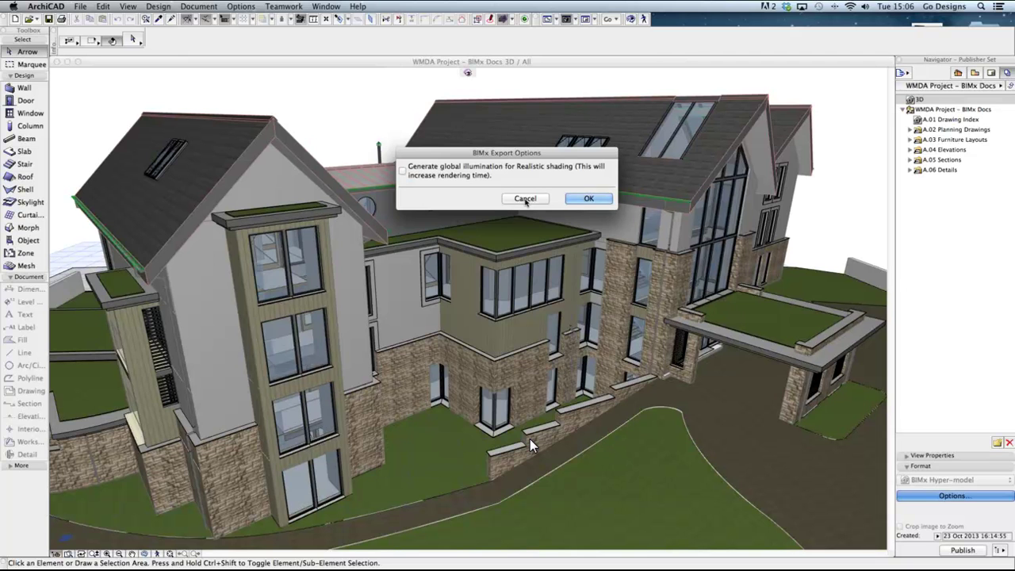
- Cancel the BIMx export options and bring the BIMx Docs project list full screen
{"action": "left_click", "coordinate": [525, 198]}
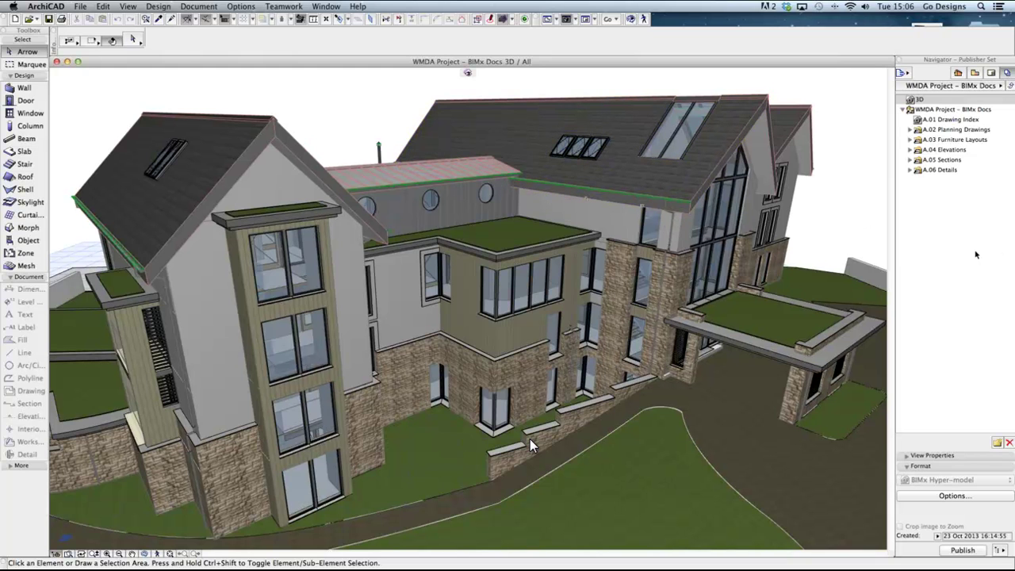
{"action": "key", "text": "super+Tab"}
{"action": "key", "text": "ctrl+super+f"}
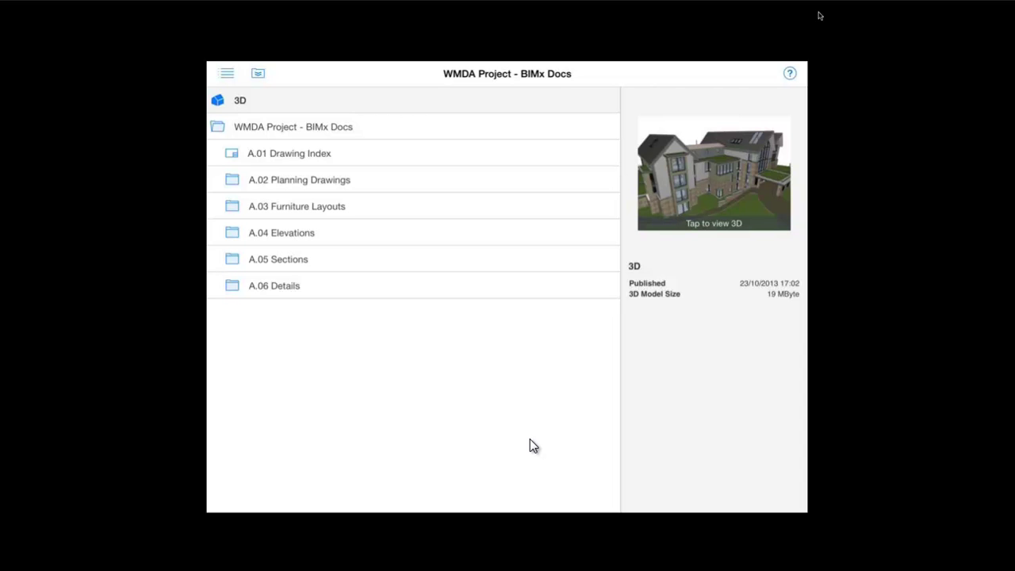
- Open the WMDA Project 3D model from its thumbnail in the project list
{"action": "left_click", "coordinate": [713, 175]}
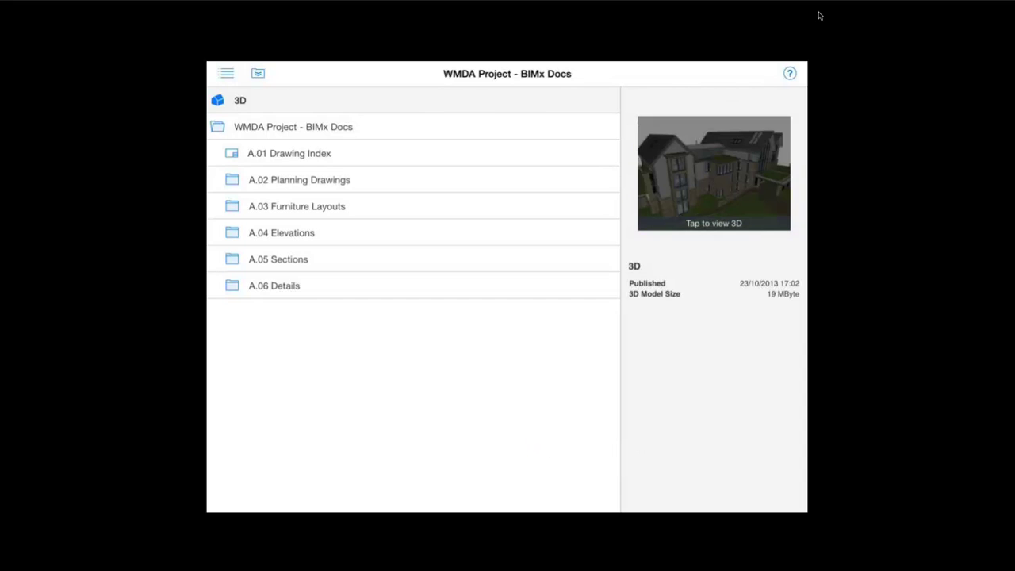